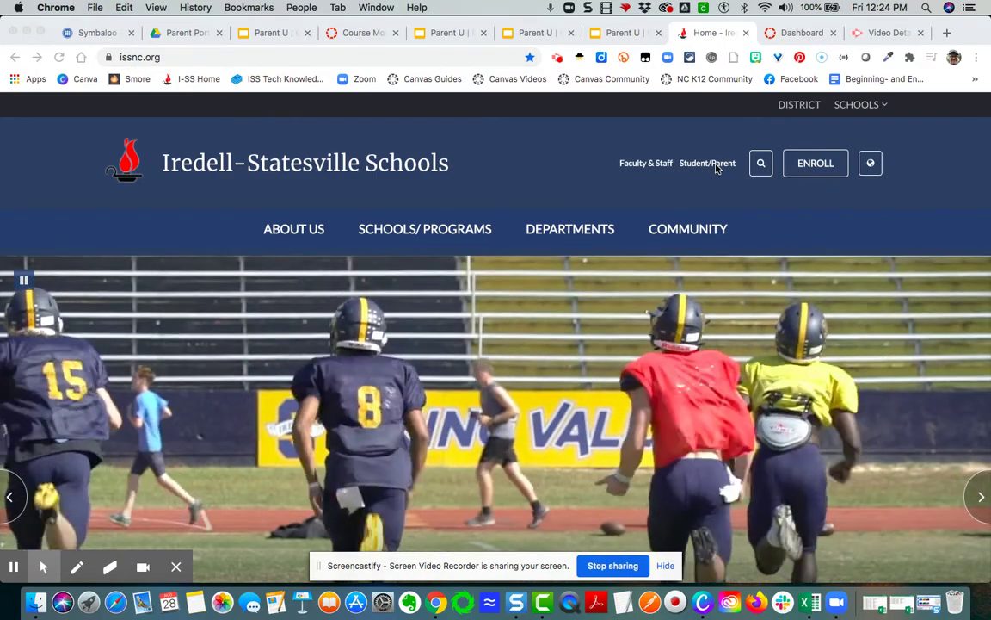
Go to the Student/Parent page from the issnc.org header.
click(716, 164)
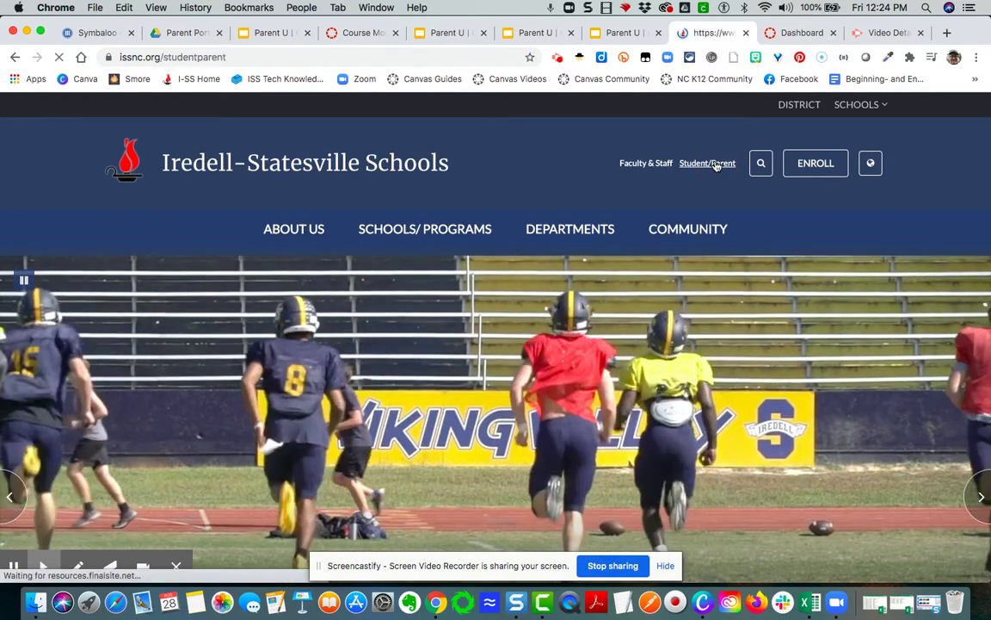
Open the Parent Portal (PowerSchool and Canvas) page from the portal buttons.
scroll(814, 359, down, 2)
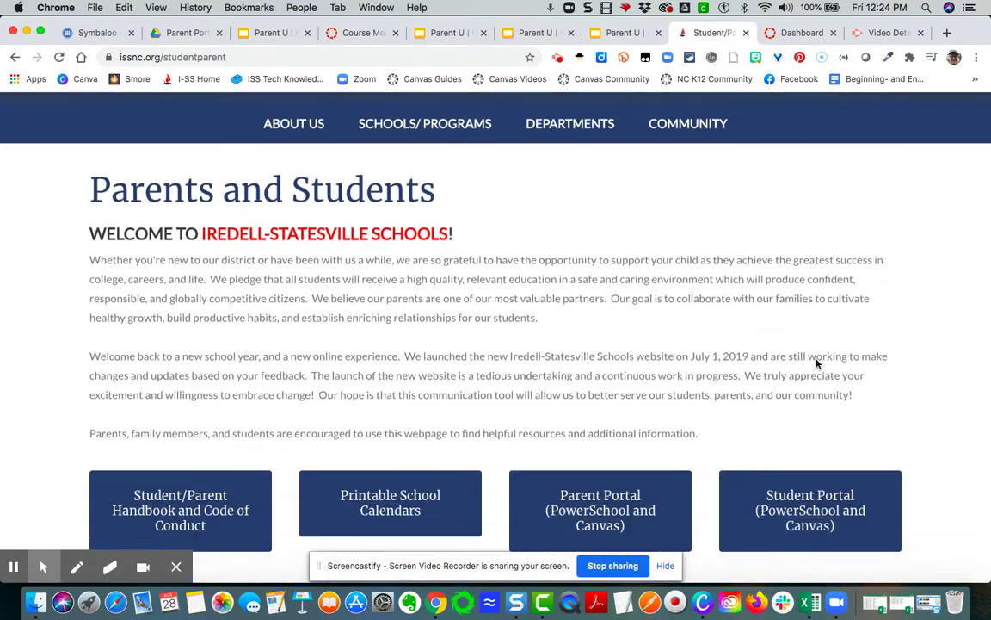
scroll(817, 361, down, 3)
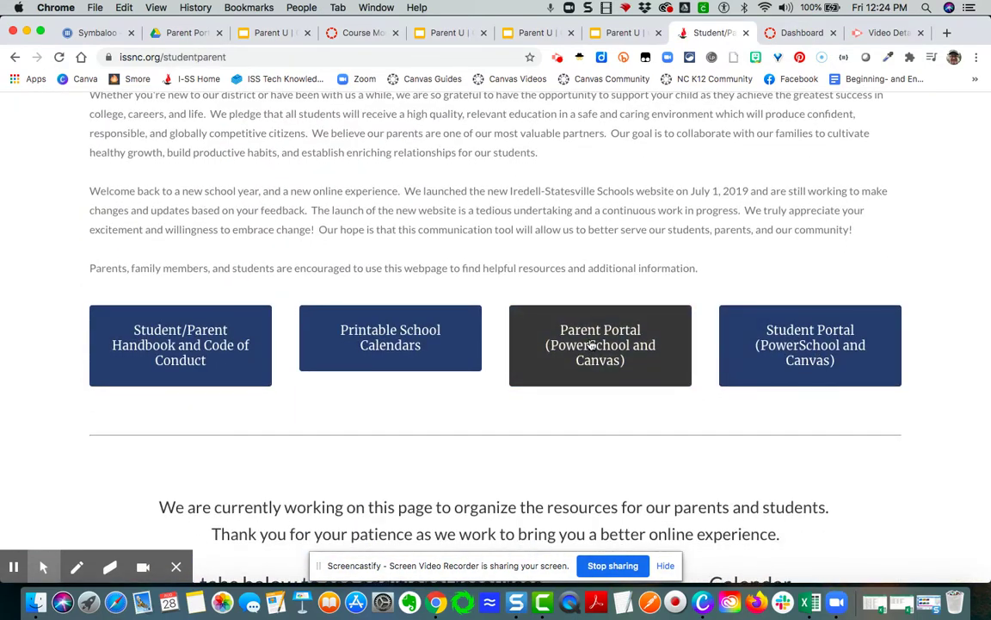
click(598, 341)
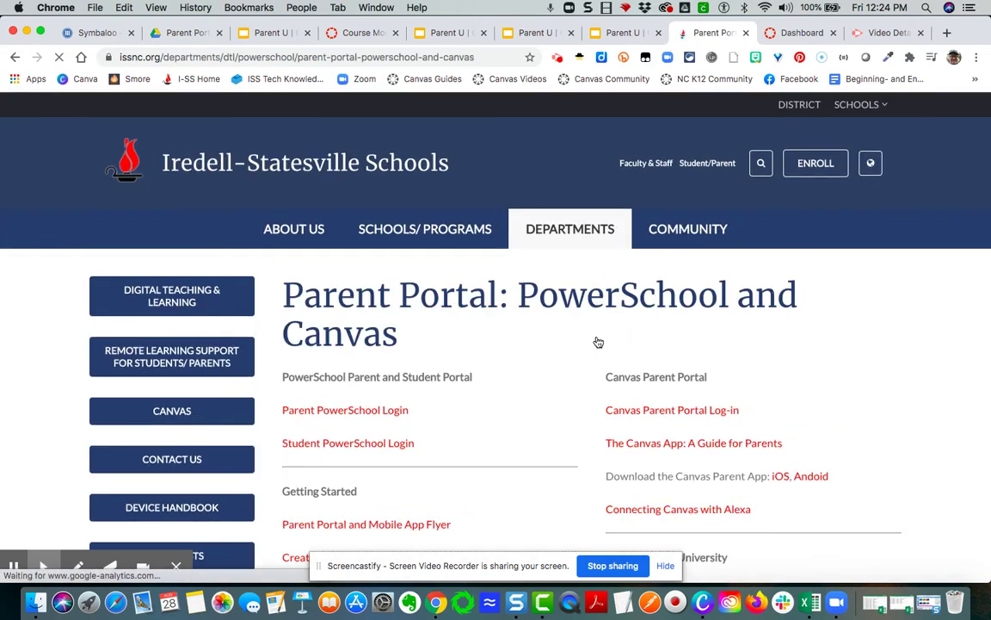
scroll(849, 419, down, 1)
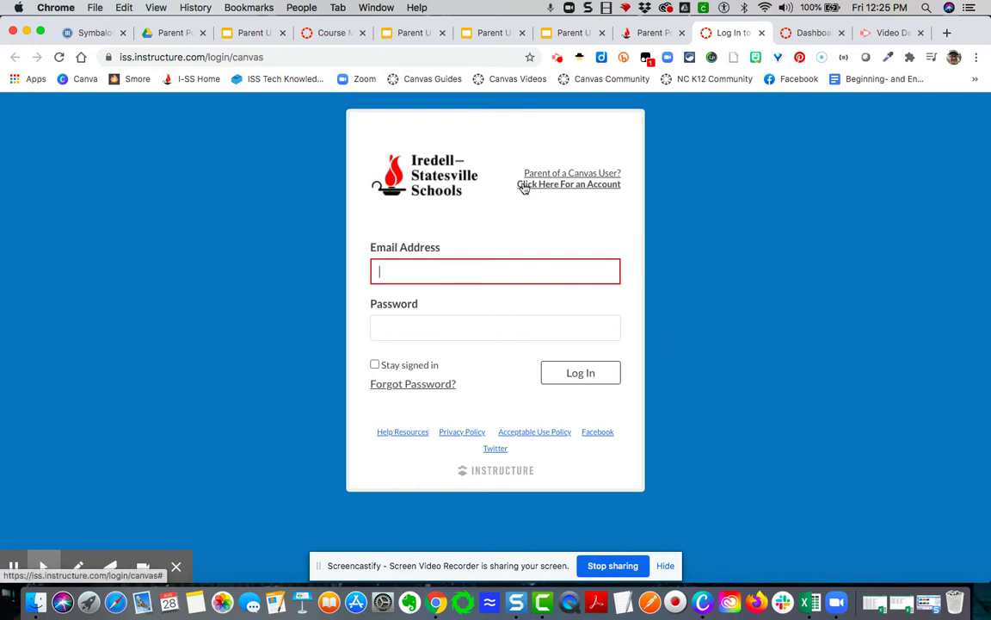
Start a new Canvas parent account to reach the Parent Signup form.
click(580, 186)
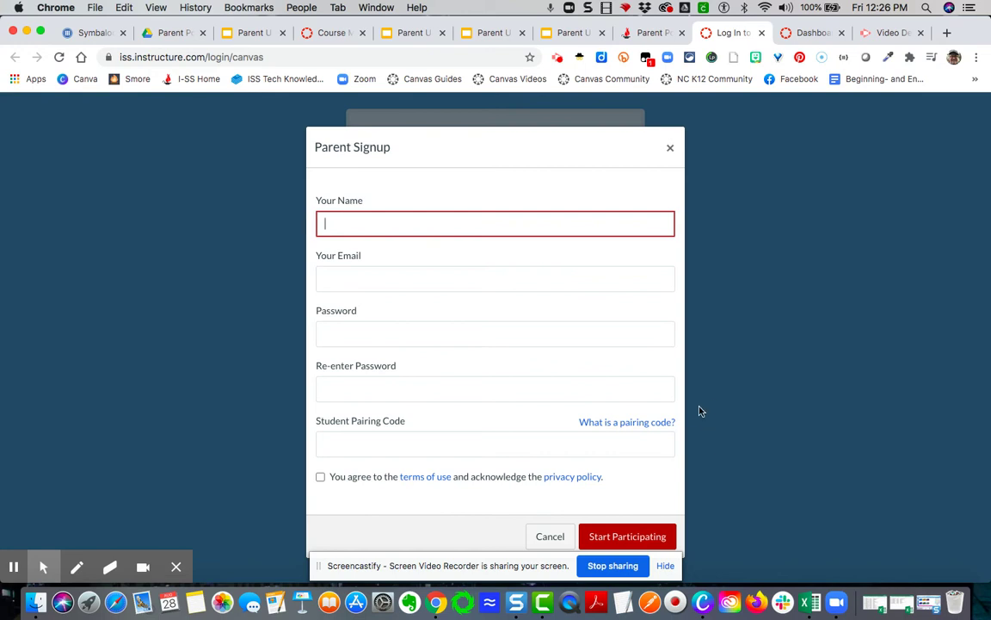
Step through the Parent U slides to the pairing-code slide, then return to the Parent Signup form.
click(568, 35)
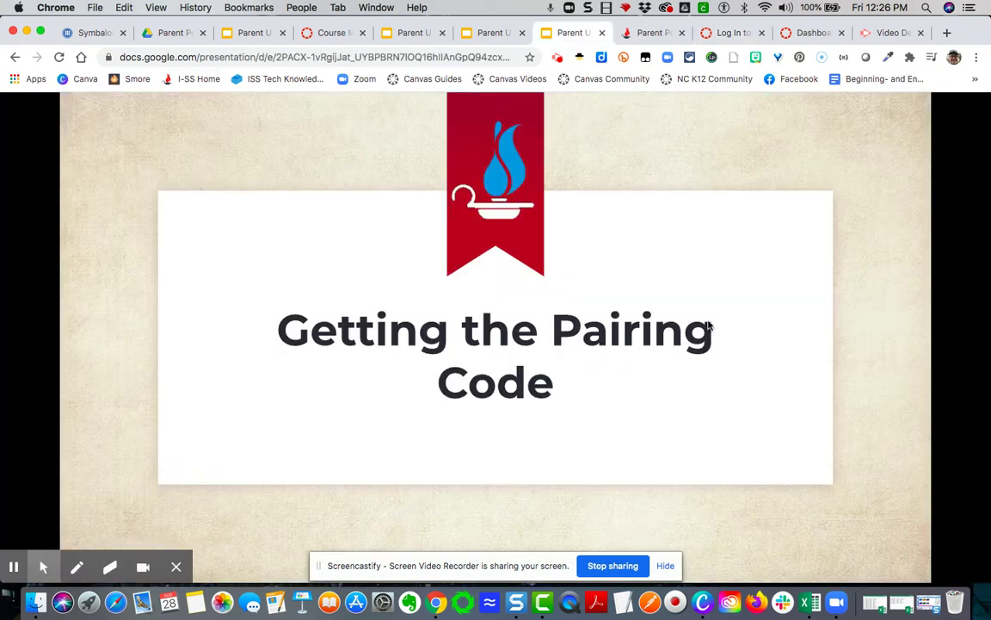
click(707, 325)
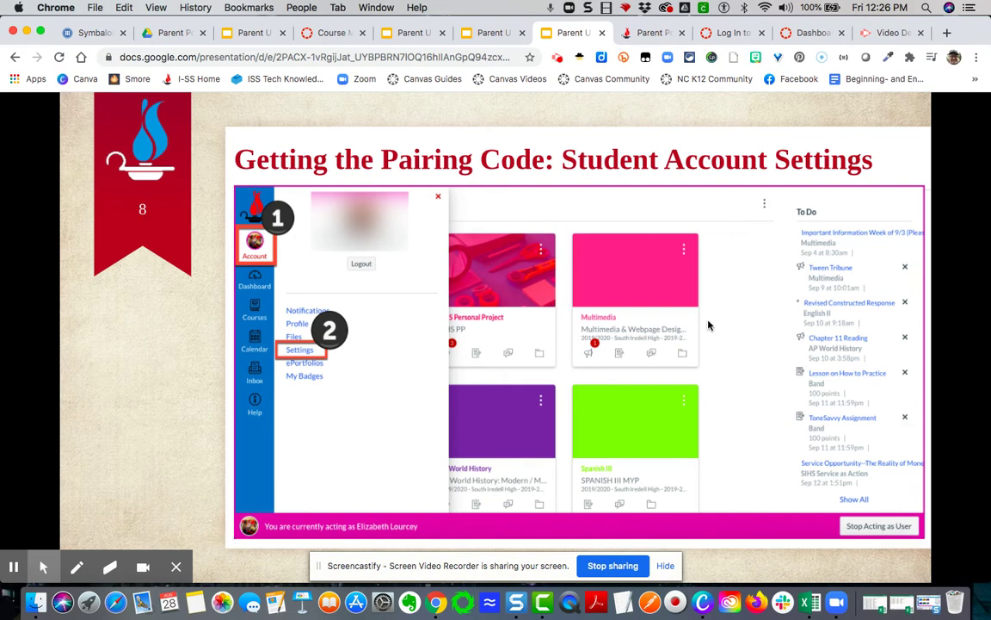
click(709, 325)
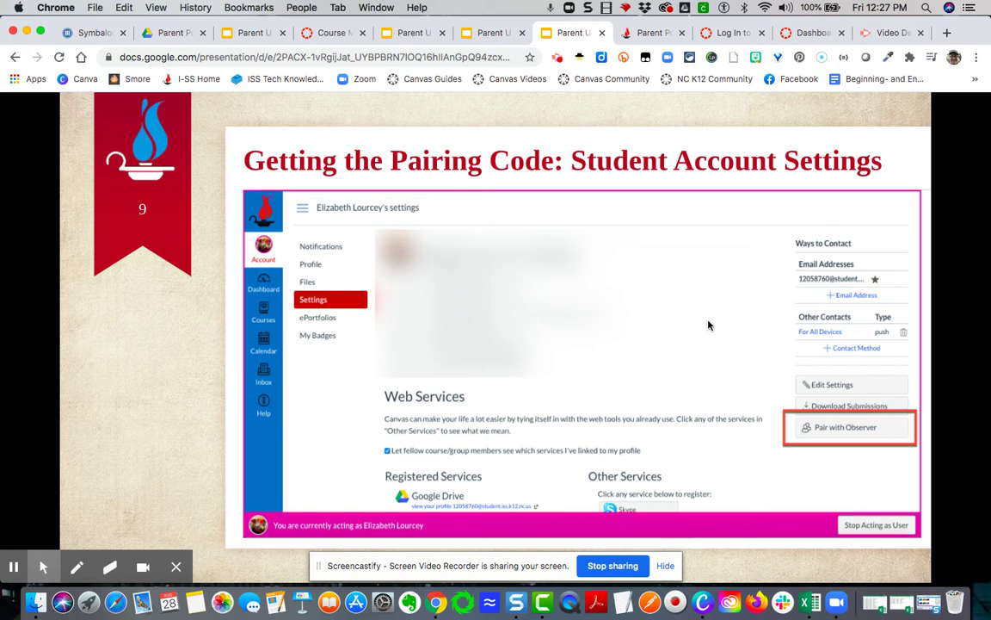
key(Right)
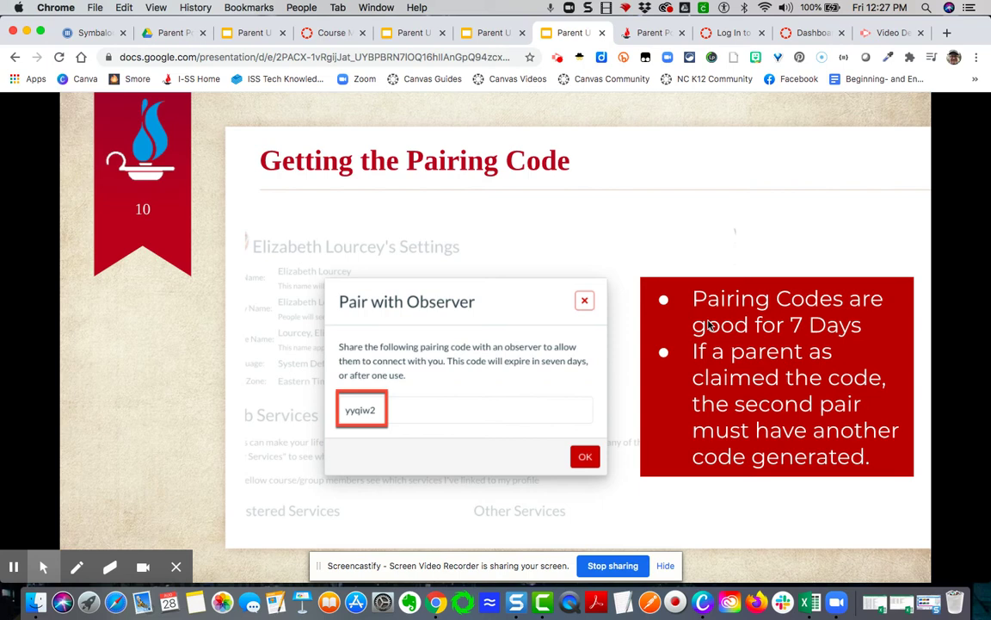
click(720, 34)
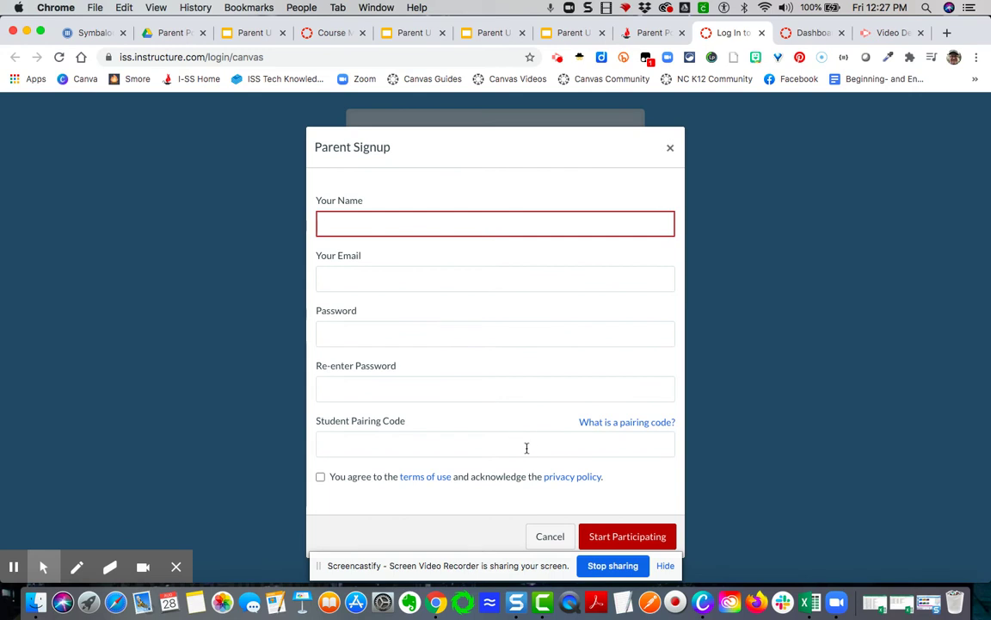